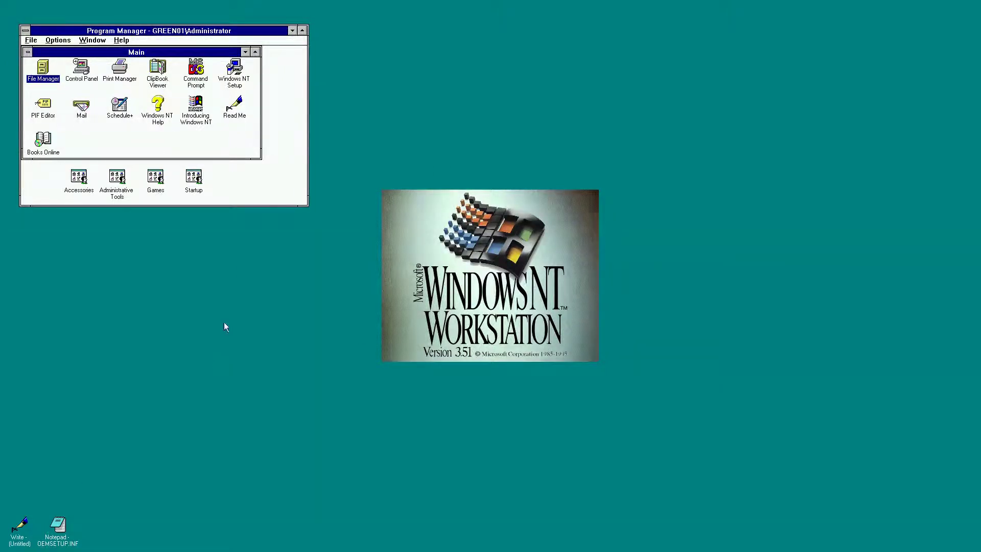
Step: Open the Windows NT README notes and page past the contents list toward the File Manager section
double_click(235, 108)
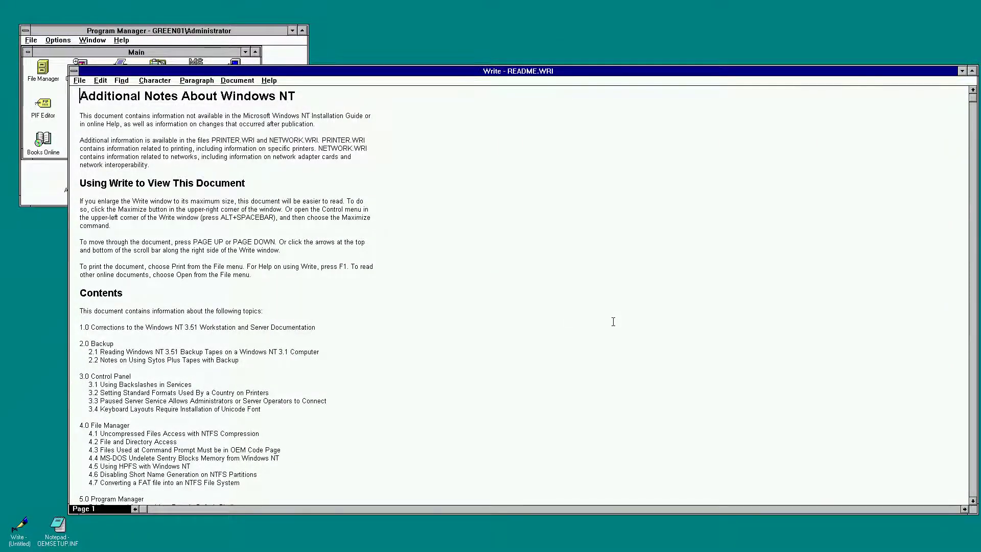
click(972, 340)
click(972, 340)
click(972, 340)
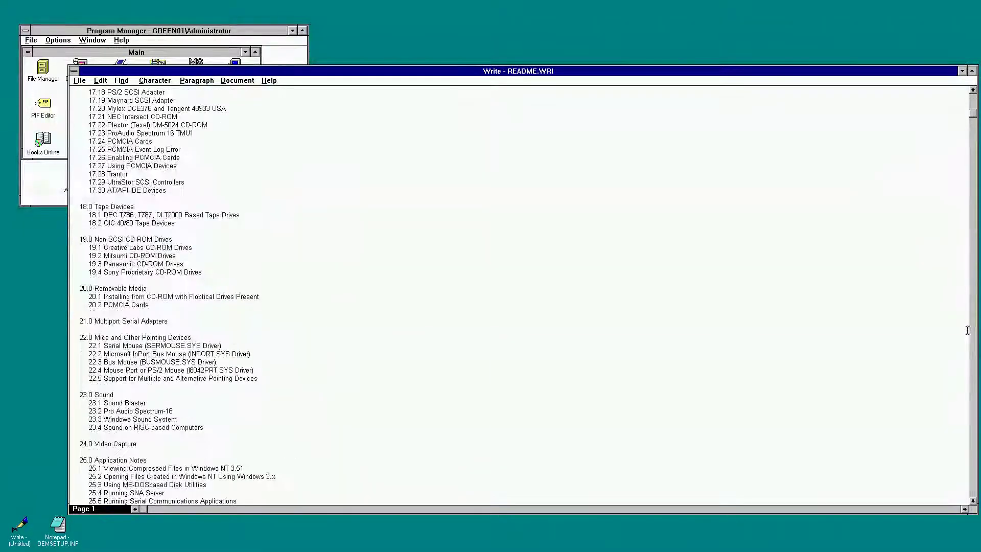
click(972, 268)
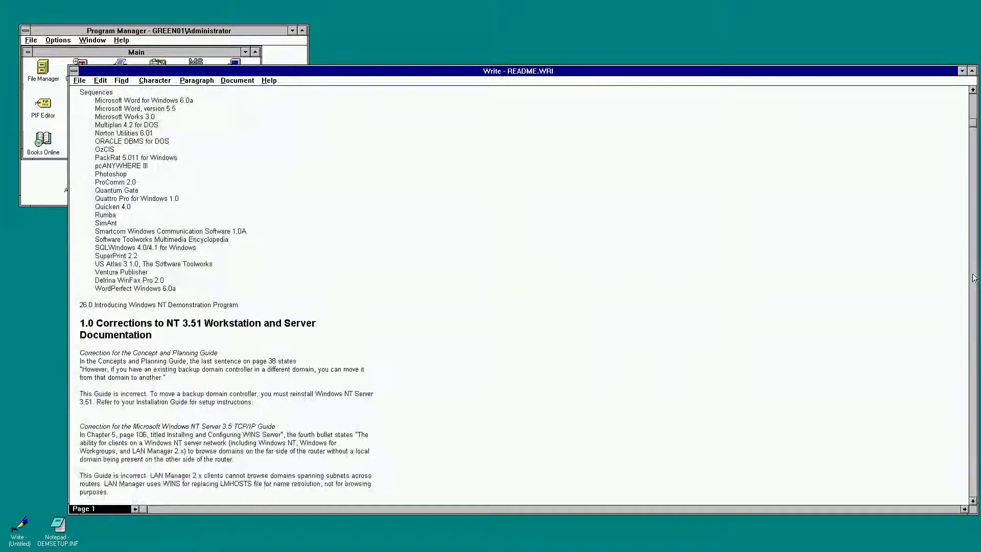
click(973, 269)
click(973, 272)
click(974, 276)
Step: Page through sections 6.0 to 11.x down to the Notepad and Accessibility sections, then close README
click(975, 278)
click(974, 278)
click(975, 279)
click(974, 278)
click(974, 279)
click(974, 279)
click(974, 278)
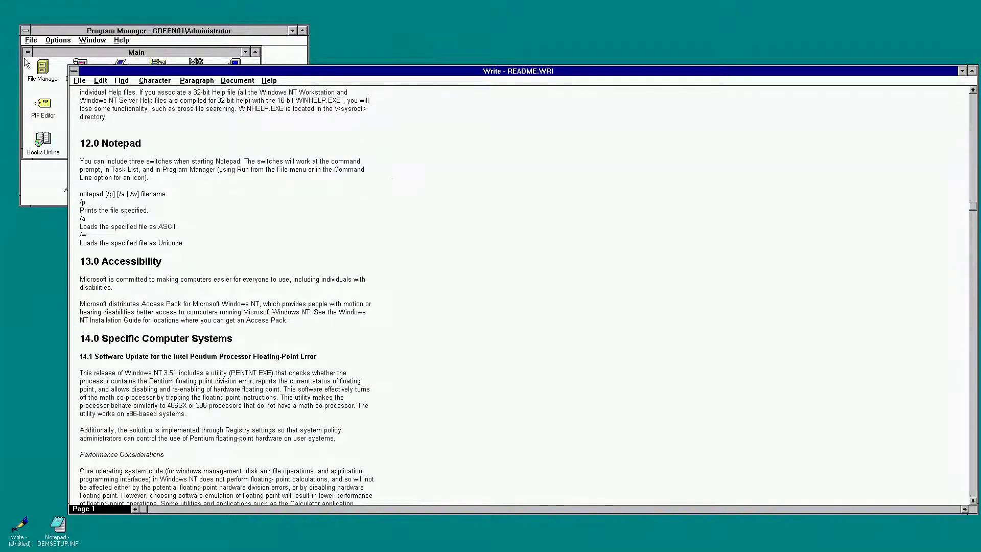
double_click(74, 71)
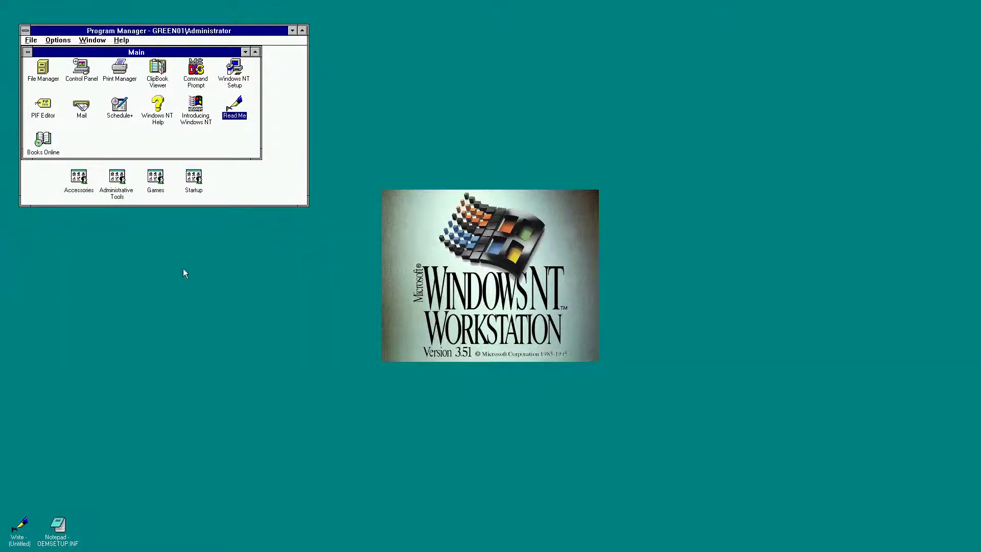
Step: Restore the untitled Write notes, delete the trailing slash after vbemp.htm, and minimize Write
double_click(21, 525)
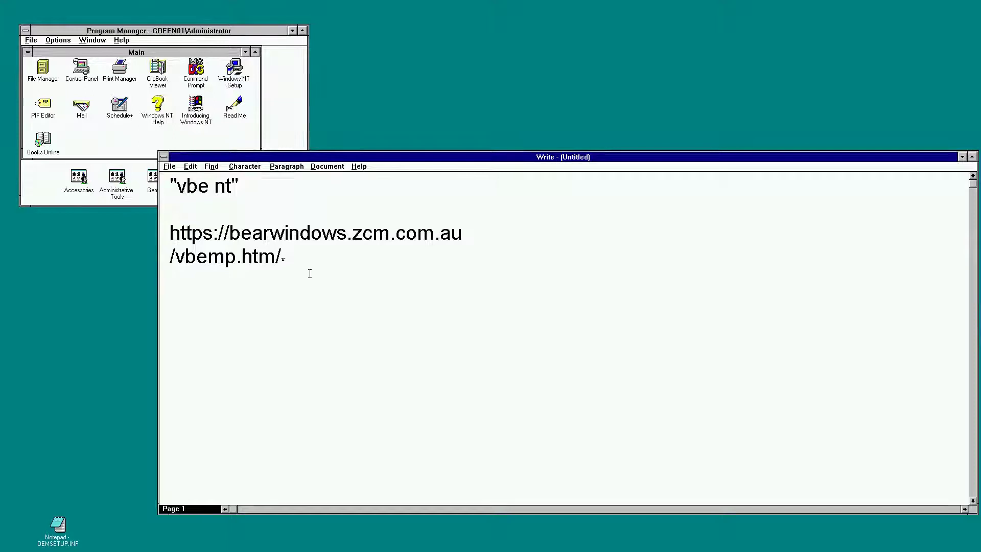
key(BackSpace)
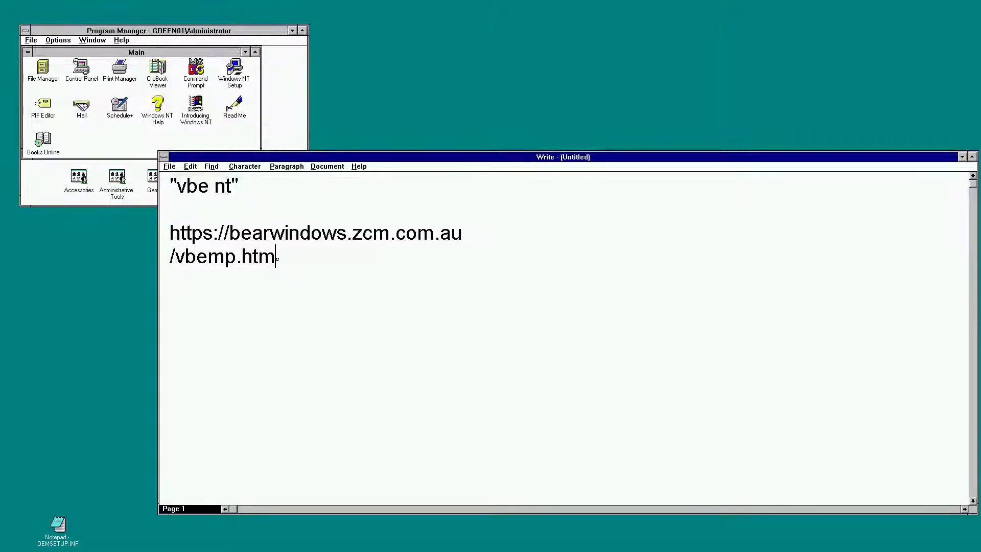
click(963, 156)
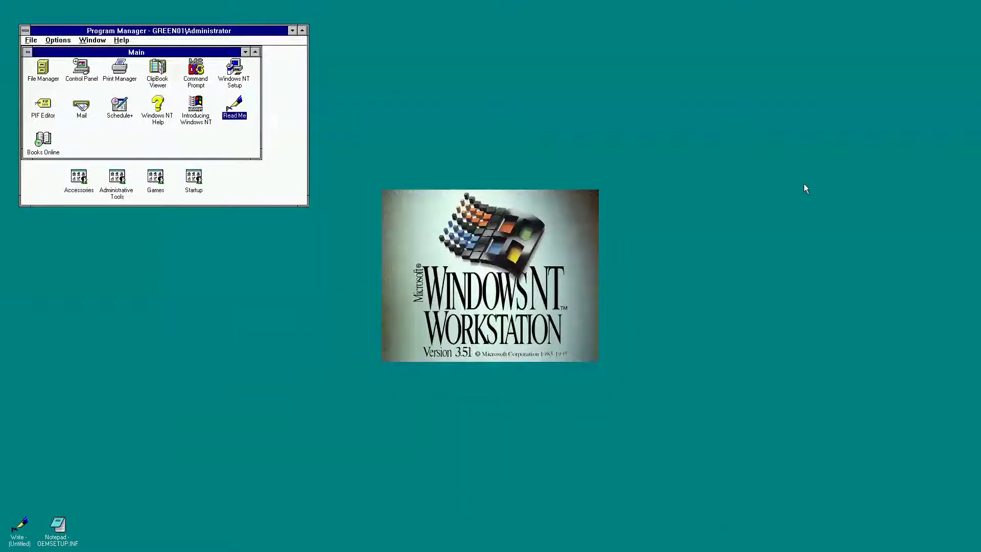
double_click(58, 526)
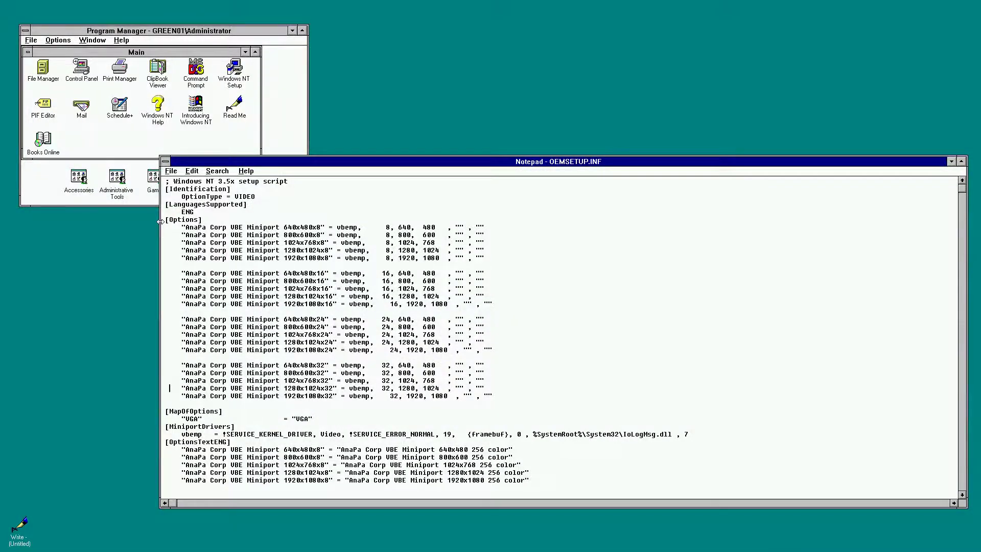
drag(165, 227, 165, 256)
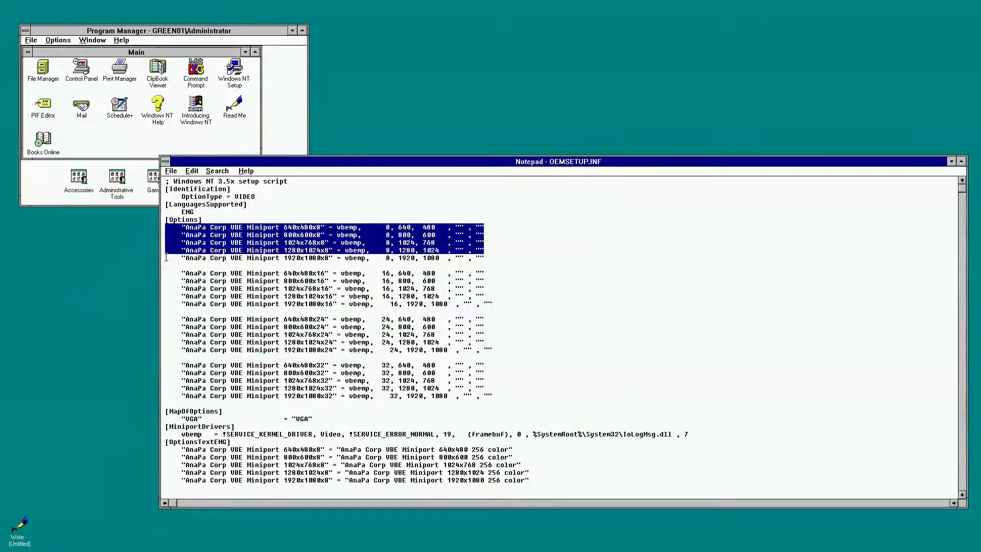
click(166, 257)
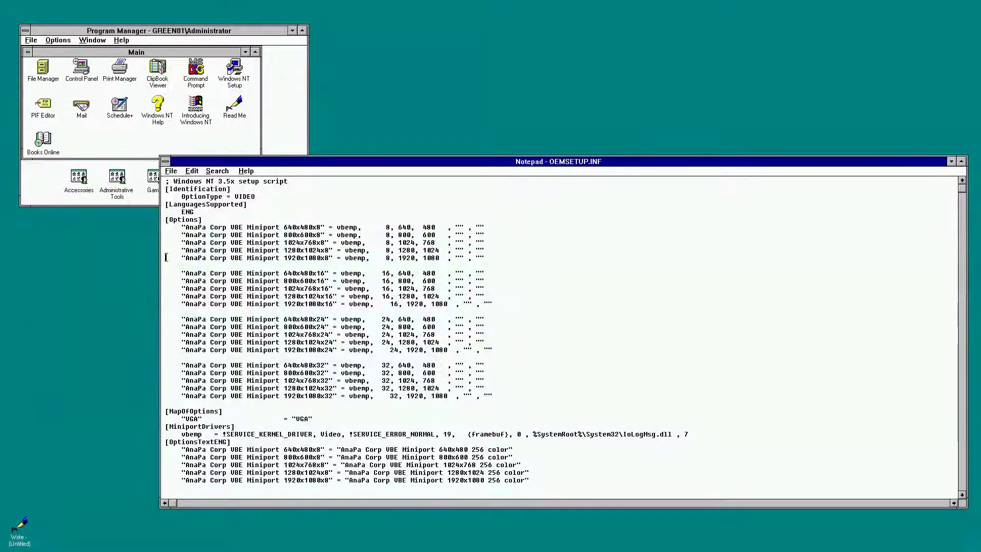
drag(166, 257, 168, 264)
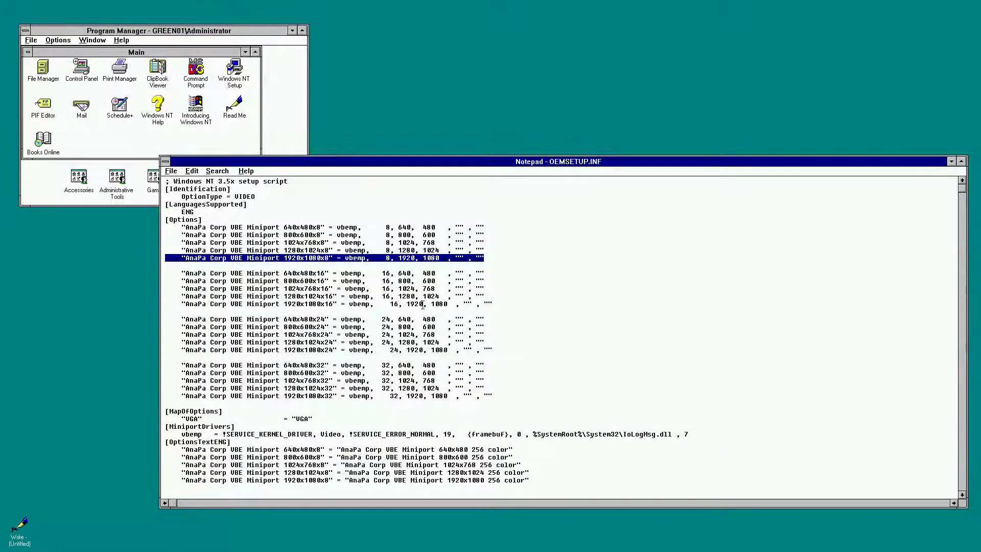
click(394, 303)
double_click(394, 303)
double_click(439, 304)
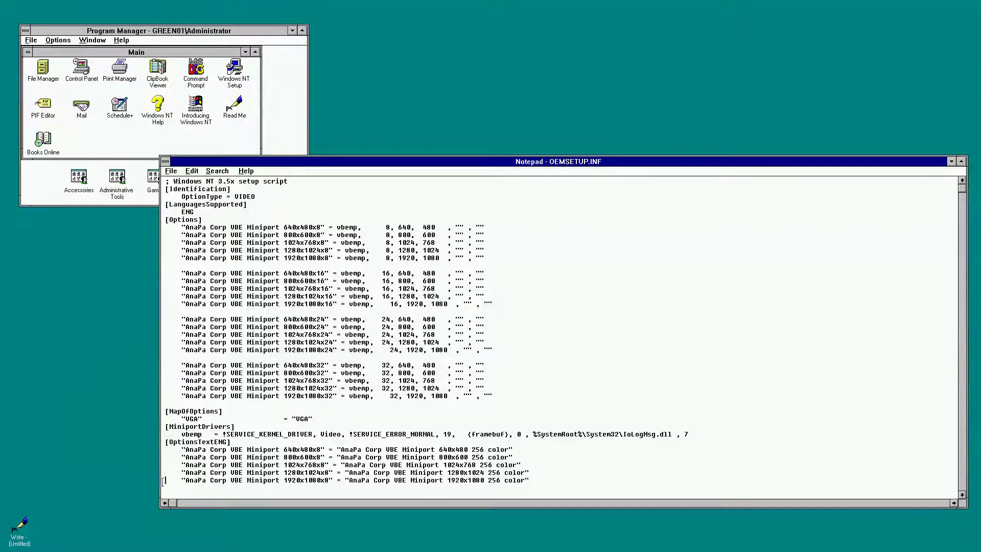
drag(162, 481, 162, 487)
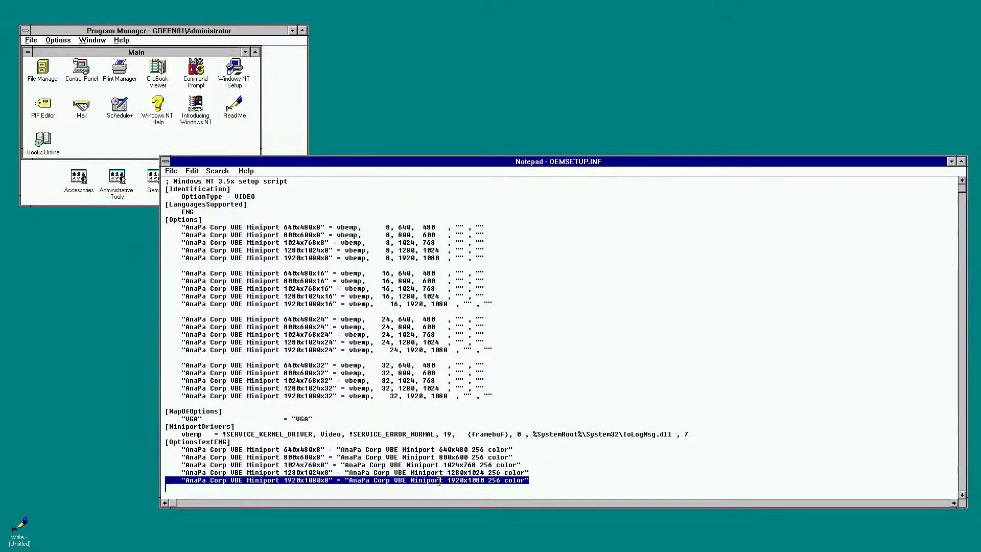
click(412, 487)
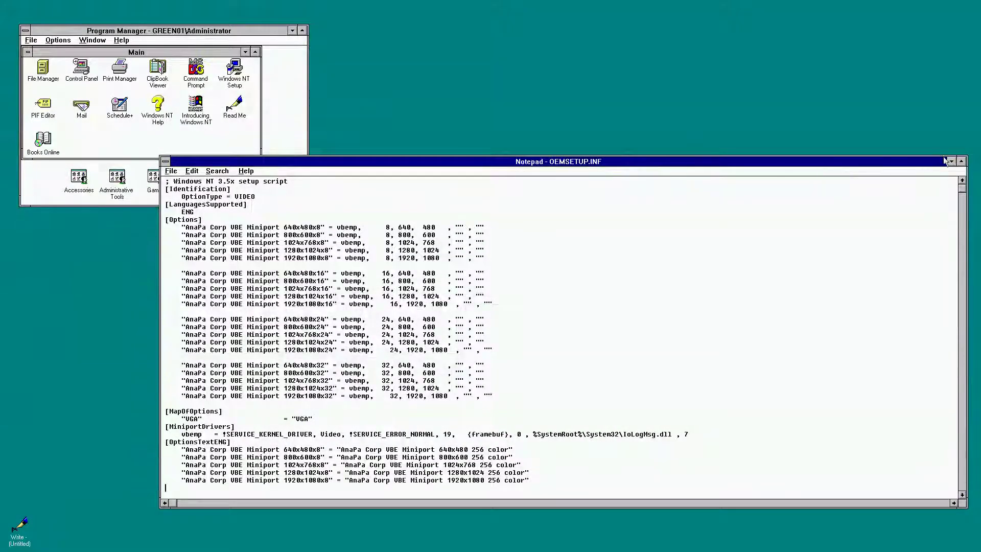
click(951, 161)
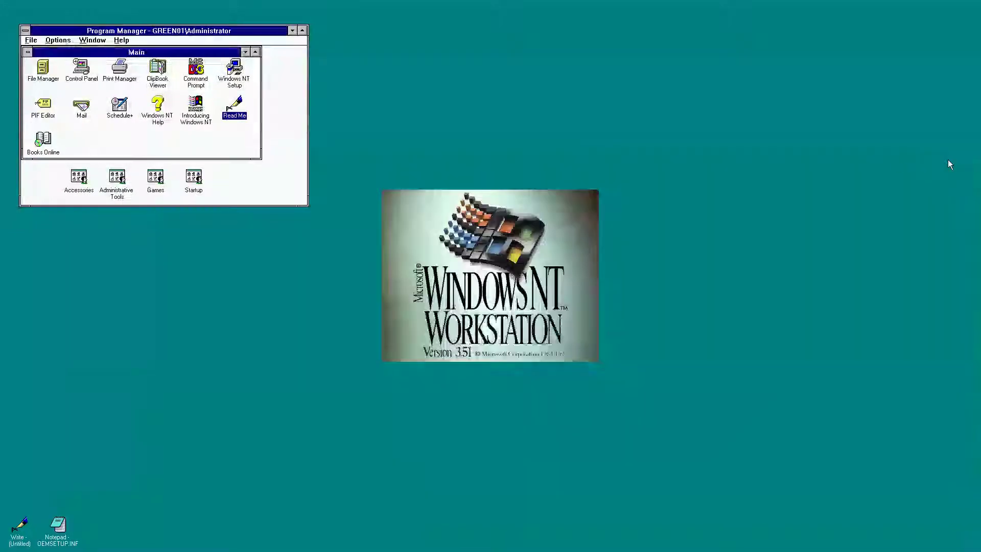
double_click(82, 67)
double_click(210, 103)
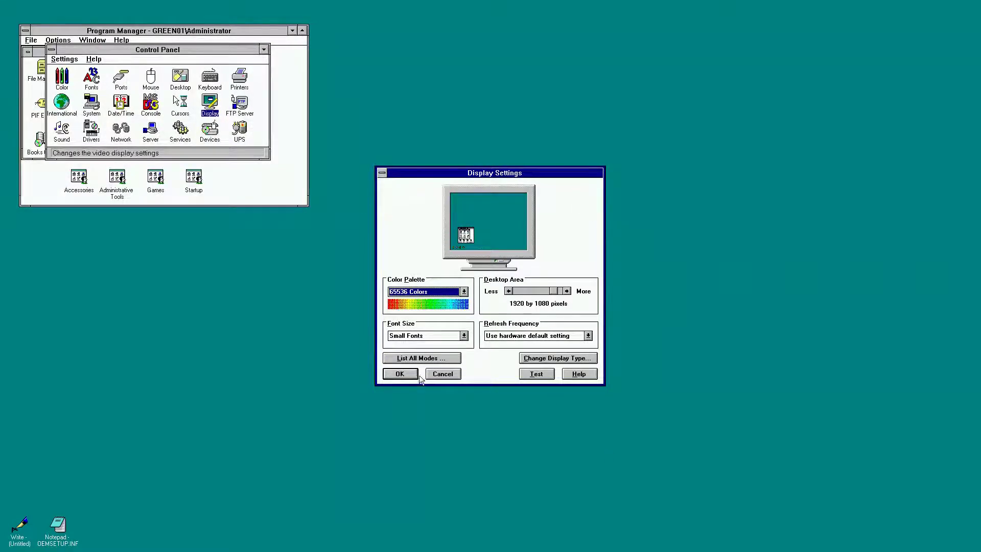
click(434, 373)
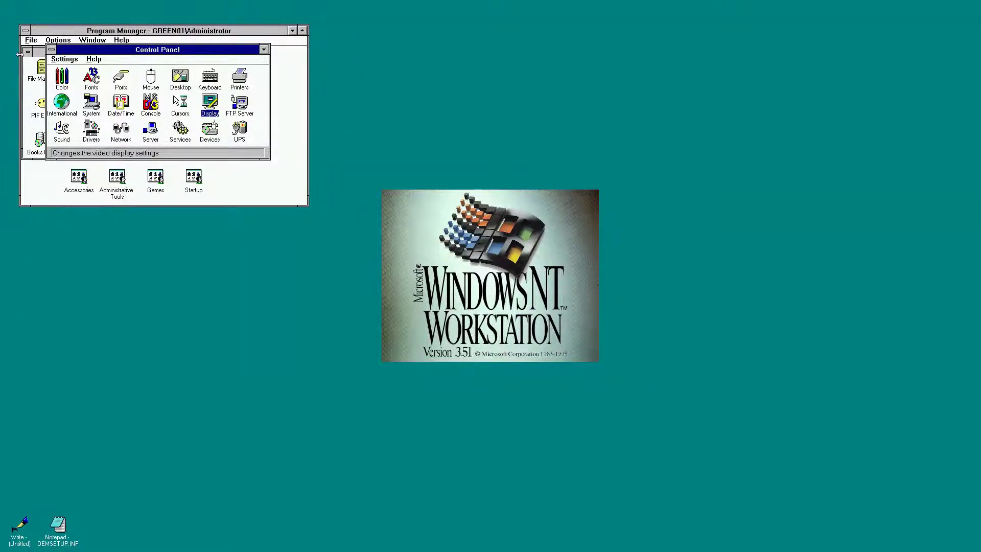
Step: Close Control Panel, then in File Manager check OEMSETUP.INF and vbemp.sys in drive E:'s vbent3 folder
double_click(53, 49)
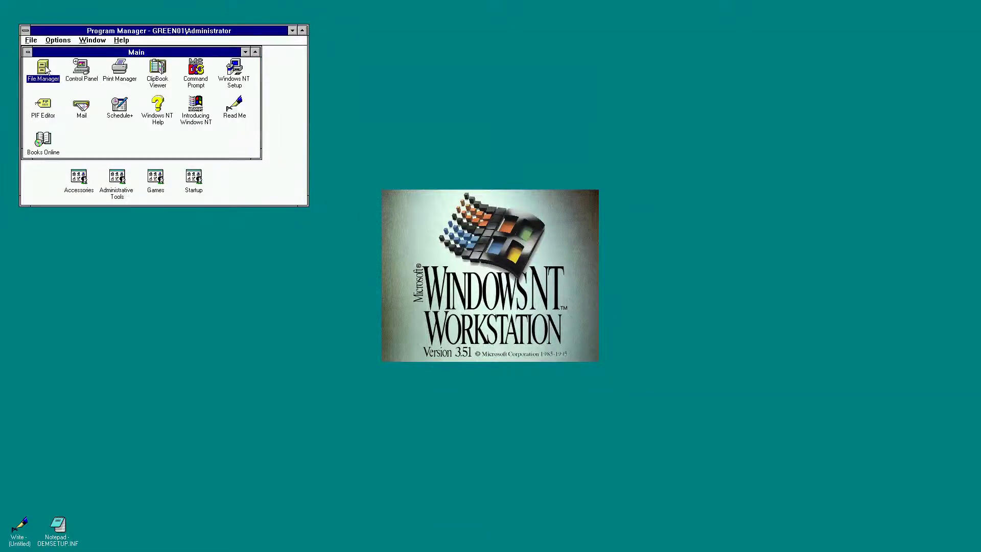
double_click(44, 67)
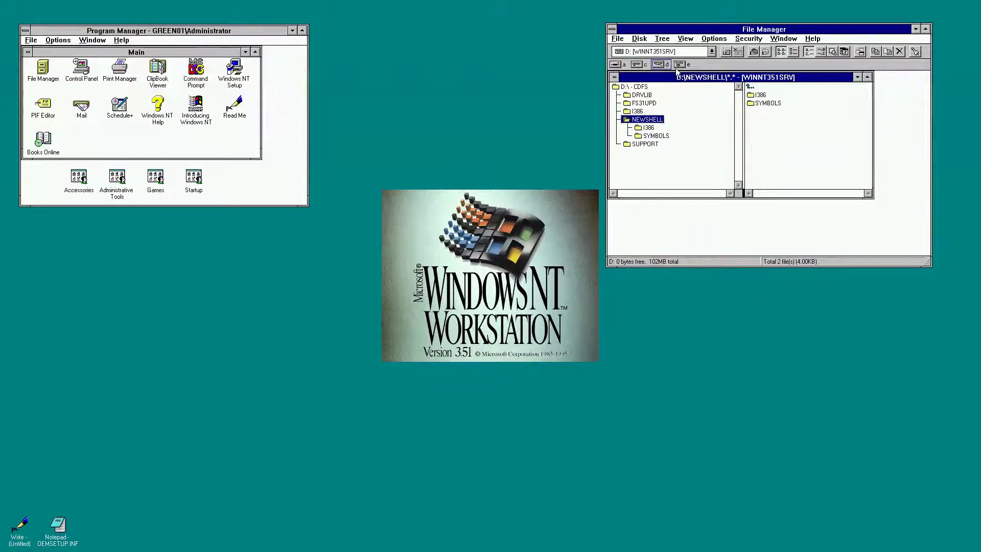
click(680, 64)
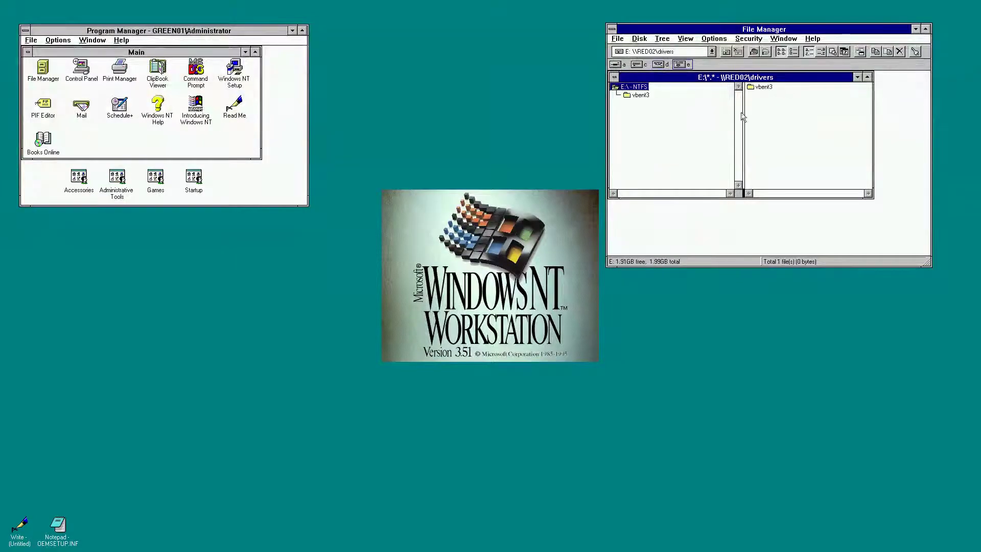
click(639, 95)
click(771, 103)
click(769, 112)
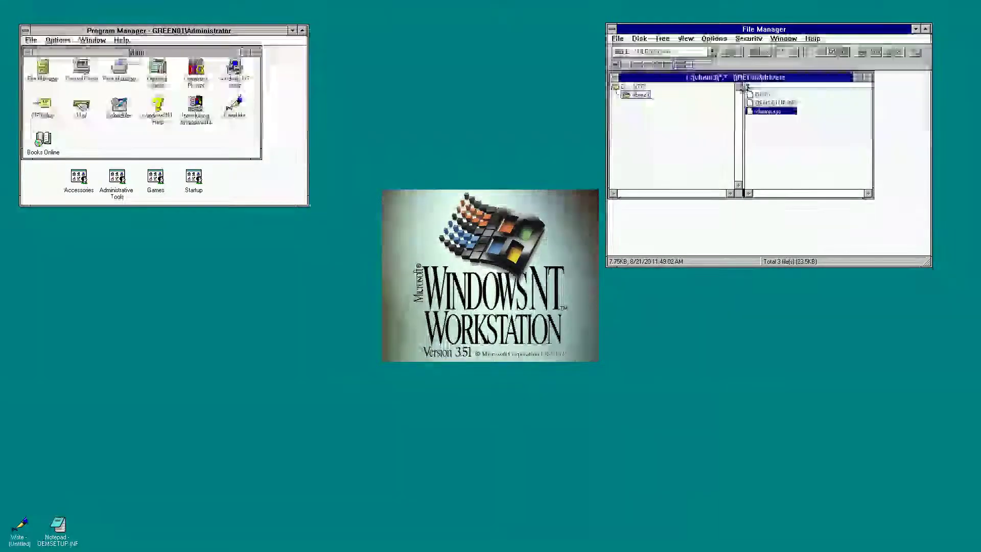
Step: Open the I386 folder on drive D: and page the file list on to the E files
click(659, 64)
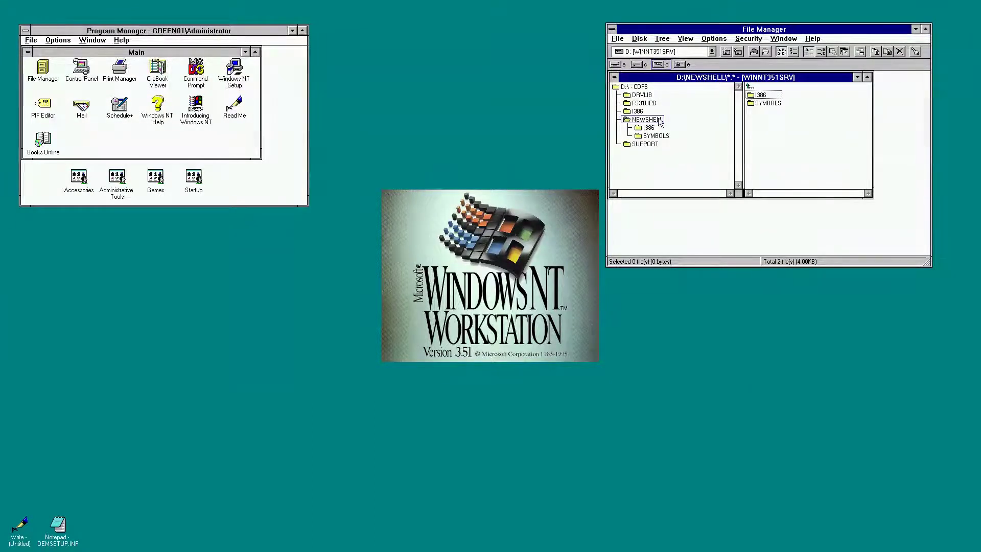
click(637, 112)
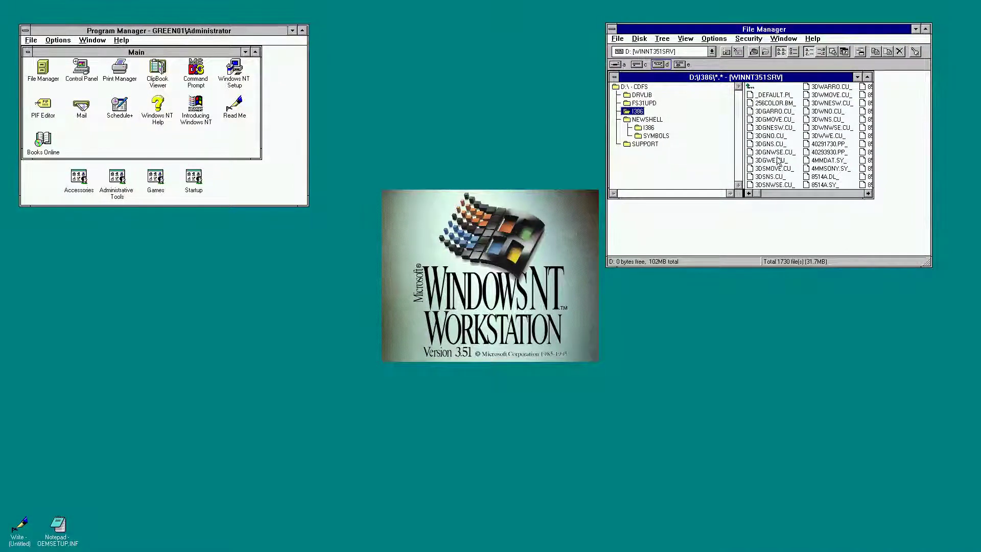
click(828, 195)
click(828, 194)
click(828, 193)
click(828, 193)
Step: Select EXPAND.EXE and add FRAMEBUF.DL_ to the selection
click(829, 136)
click(835, 194)
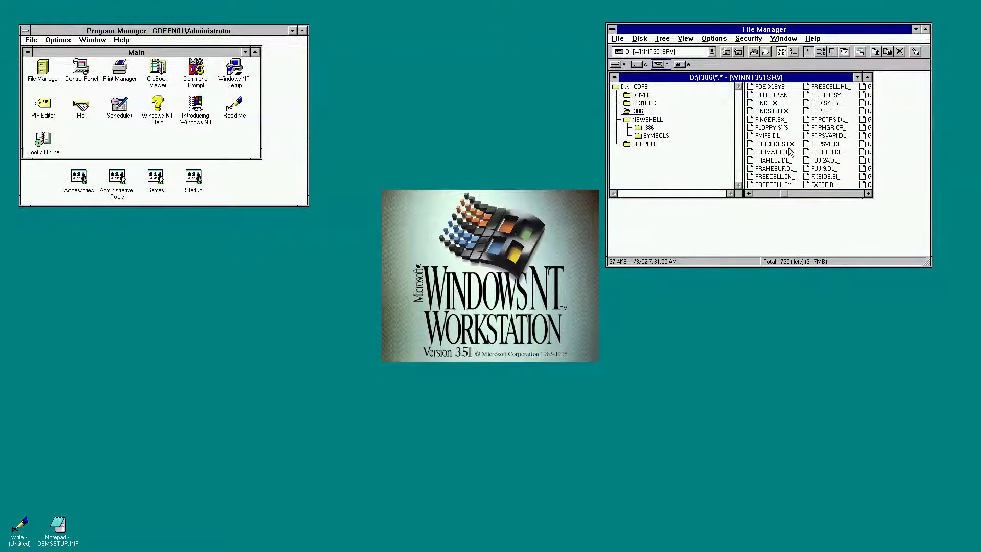
click(778, 169)
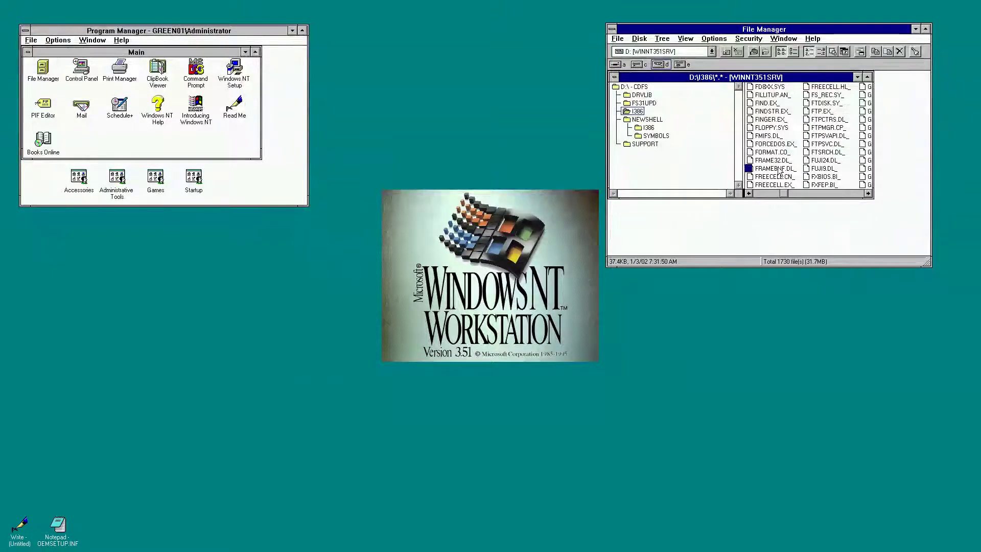
click(757, 194)
click(770, 137)
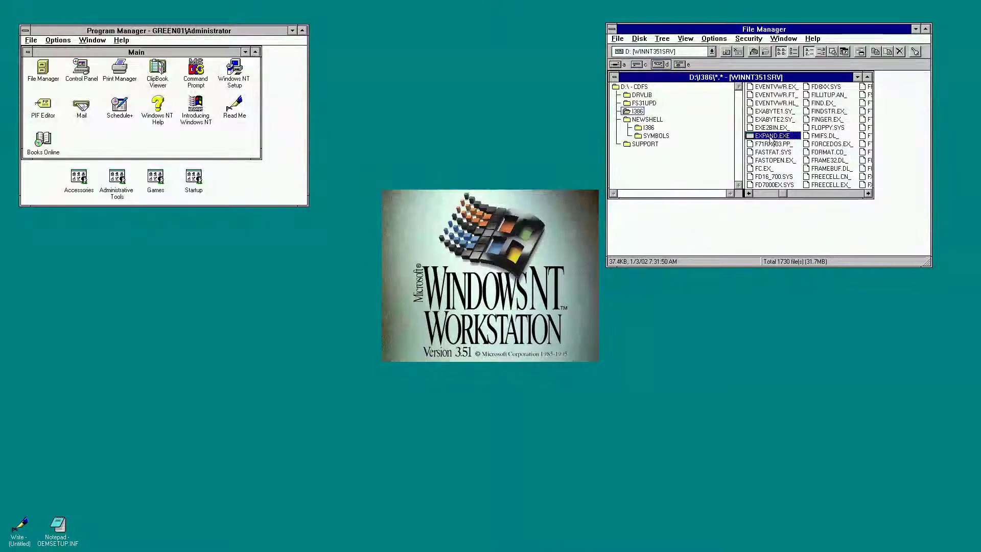
ctrl+click(830, 169)
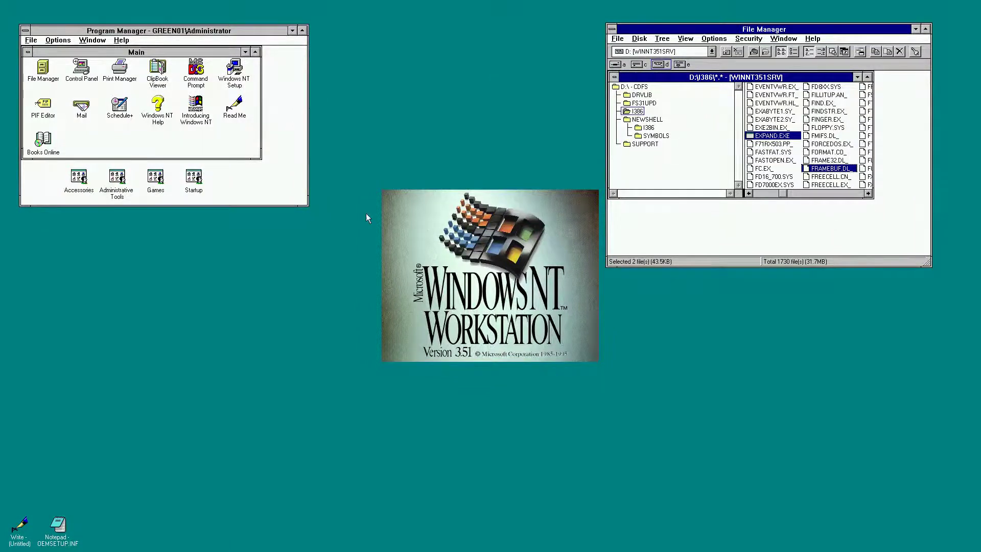
Step: Open the Accessories group, launch Paintbrush, and draw a freehand black scribble across the canvas
double_click(79, 176)
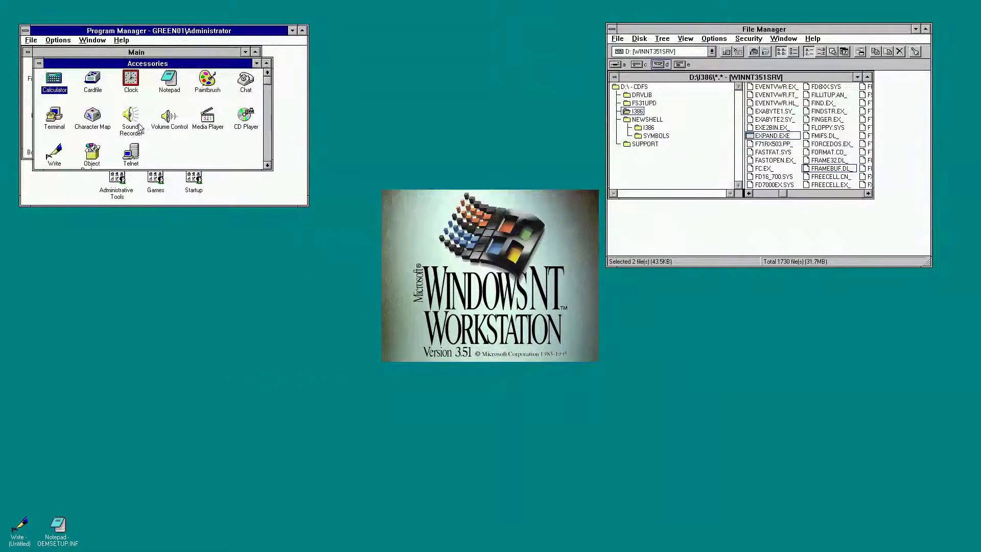
double_click(207, 85)
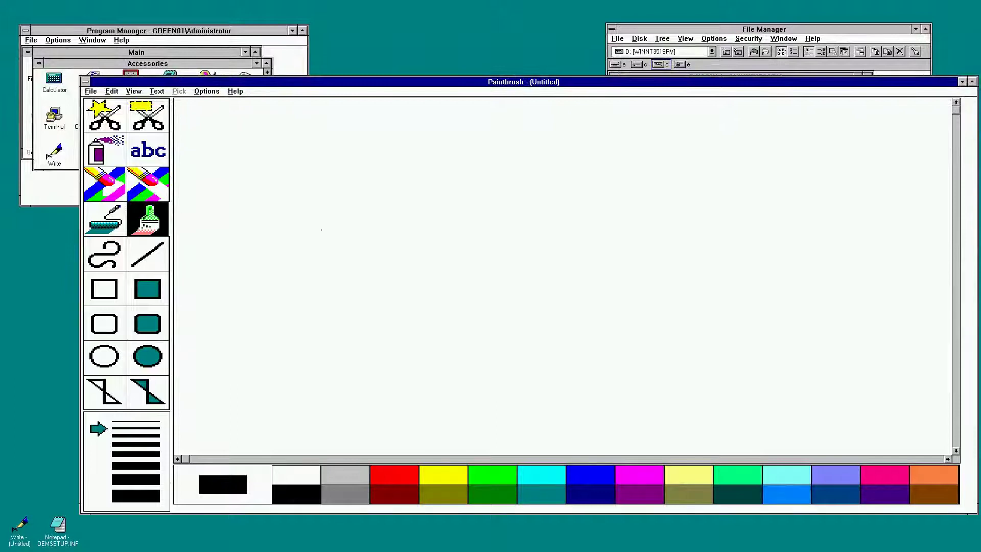
mouse_move(321, 225)
mouse_down()
mouse_move(357, 291)
mouse_move(488, 308)
mouse_move(374, 251)
mouse_move(539, 215)
mouse_move(580, 273)
mouse_move(579, 342)
mouse_move(313, 379)
mouse_move(290, 215)
mouse_move(312, 156)
mouse_move(559, 152)
mouse_up()
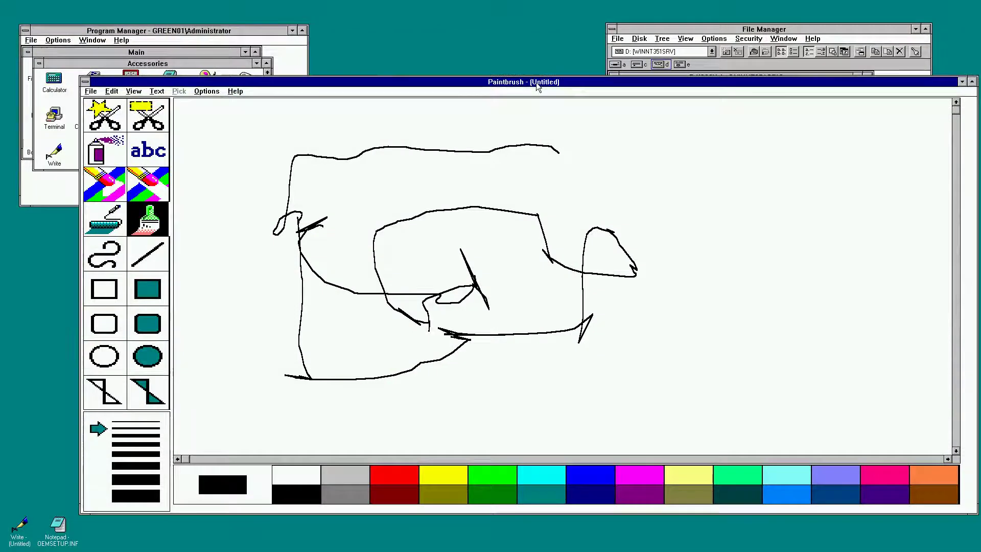
Step: Close Paintbrush without saving the drawing
click(85, 82)
click(86, 83)
click(86, 83)
click(86, 83)
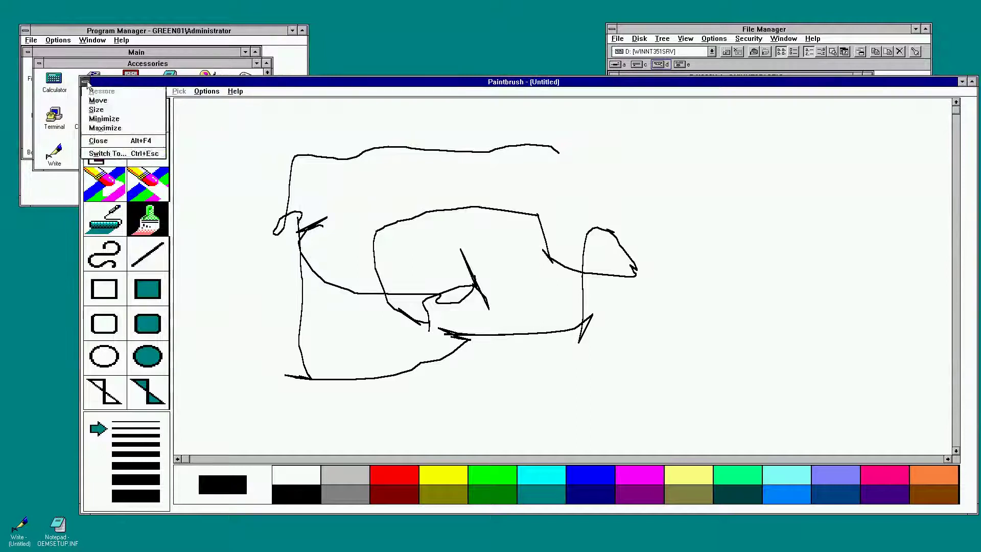
double_click(86, 82)
click(490, 305)
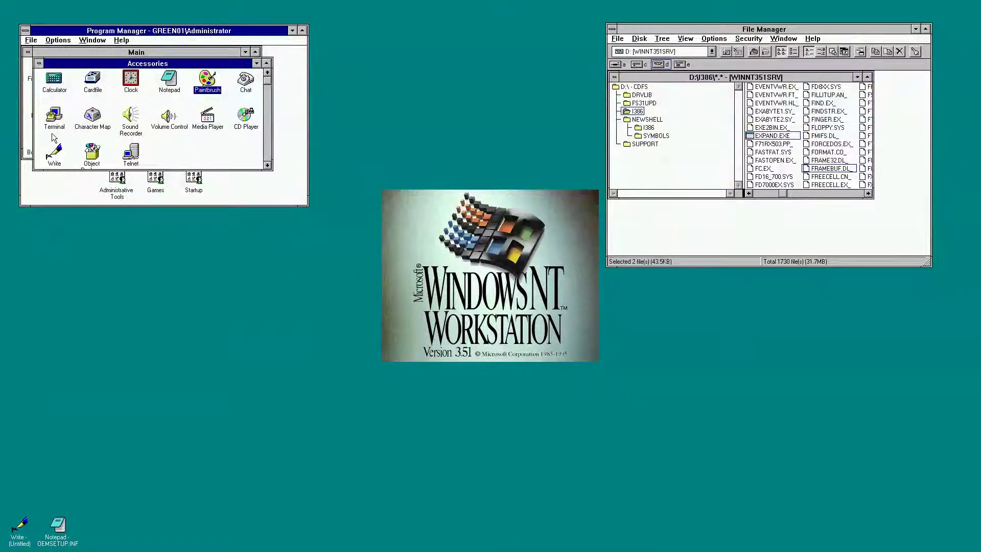
Step: Launch Cardfile and Notepad in turn, closing each right away
double_click(92, 79)
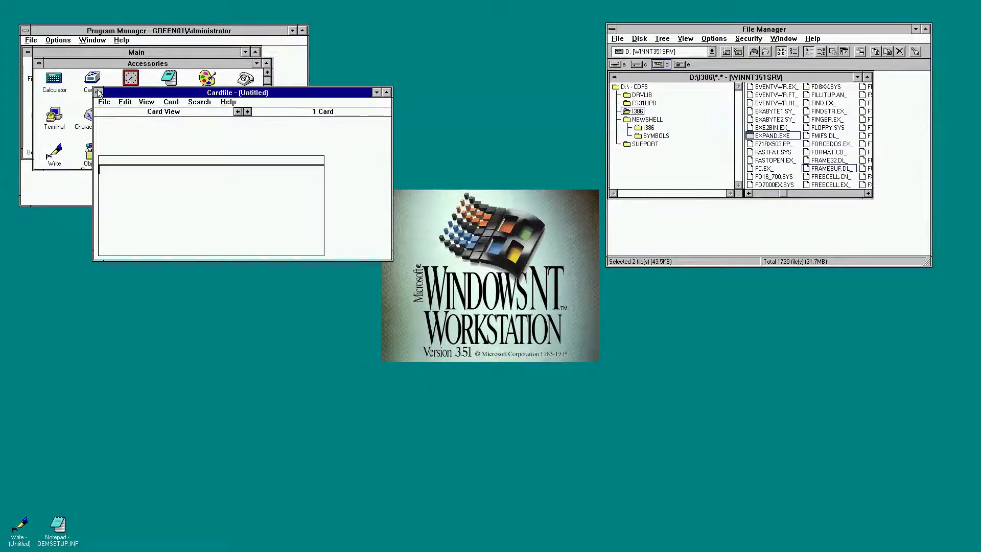
double_click(98, 93)
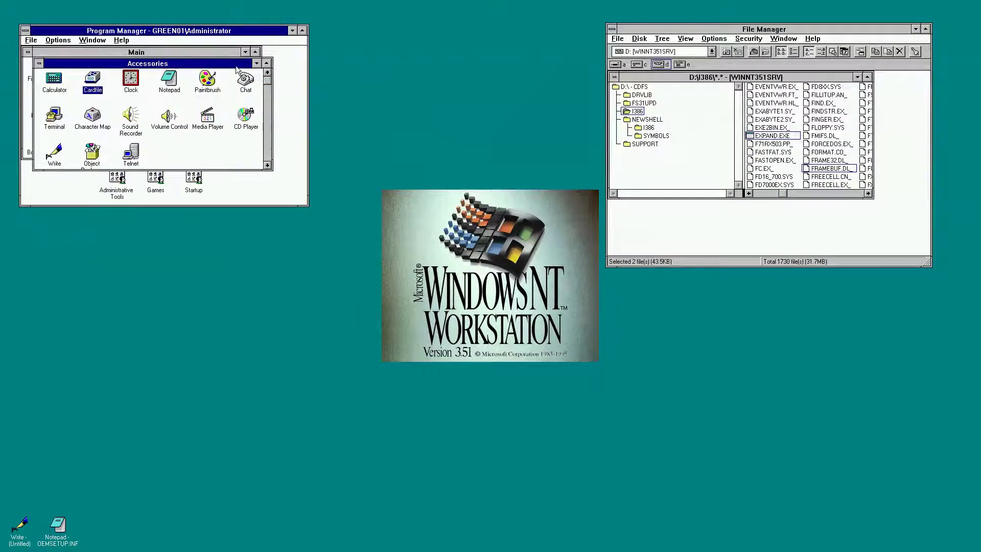
double_click(165, 86)
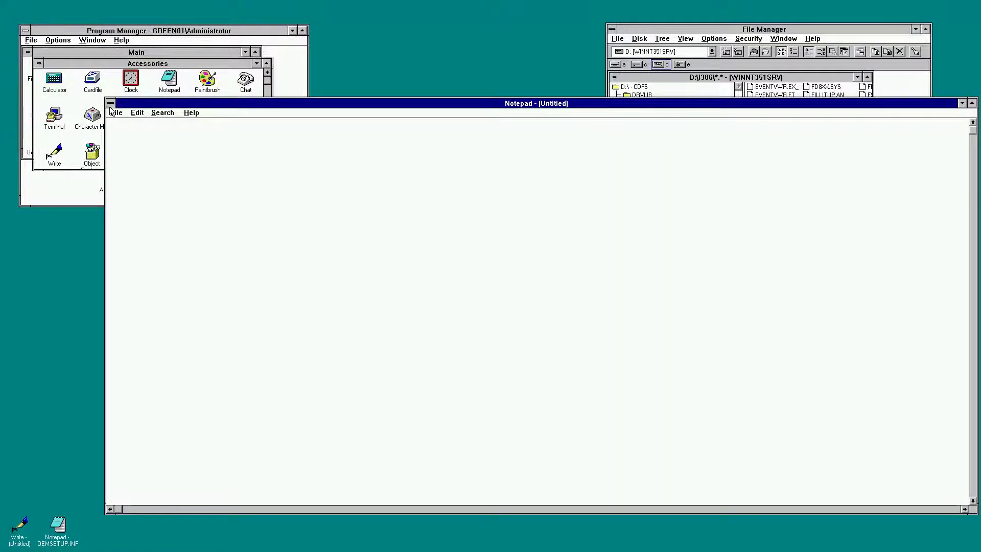
double_click(111, 102)
Step: Launch Write, view its Page Layout settings without changes, then close Write with Alt+F4
double_click(55, 160)
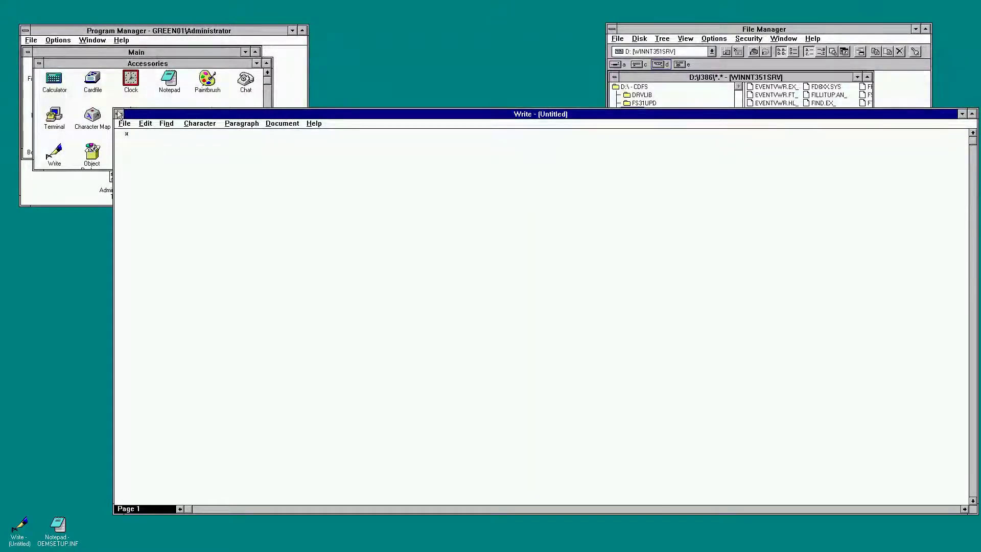
click(282, 123)
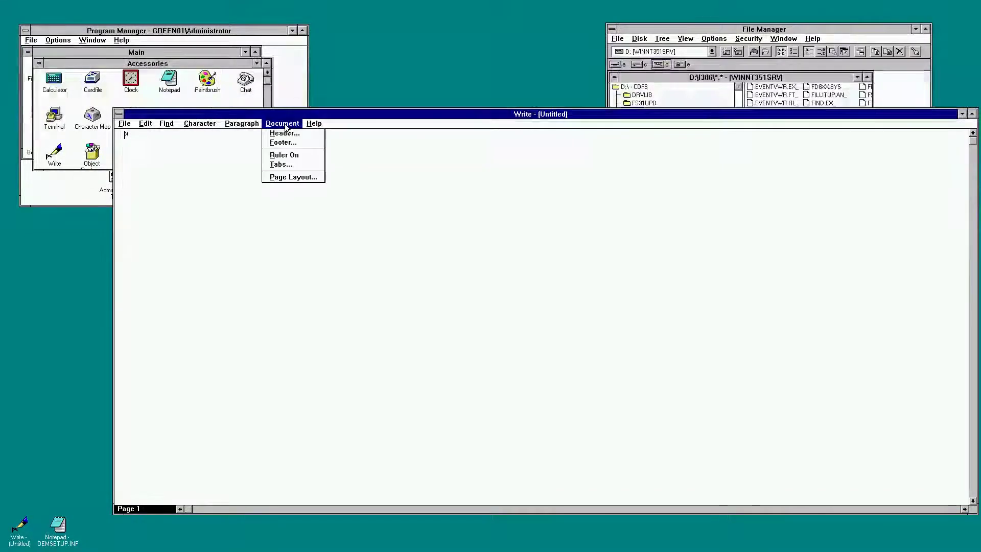
click(295, 178)
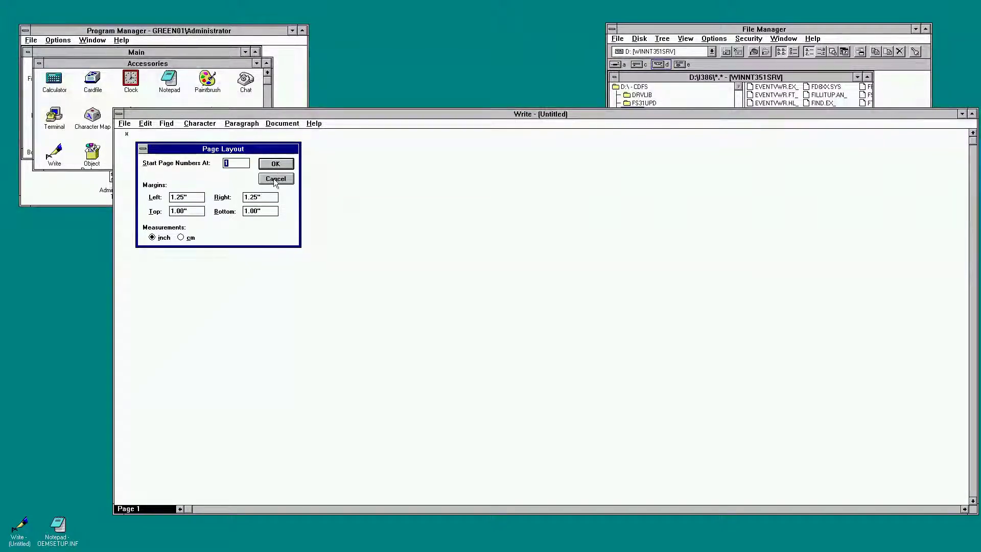
click(274, 179)
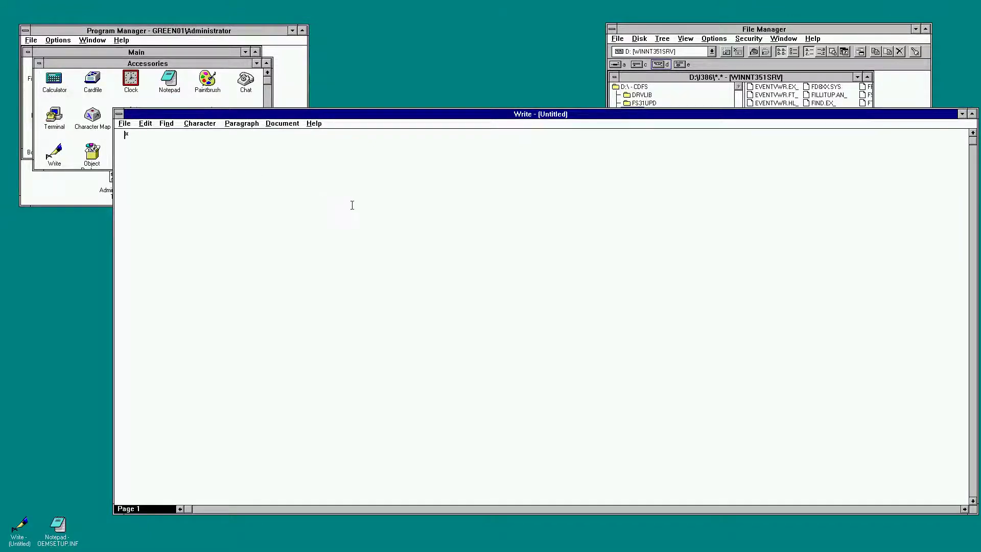
key(alt+F4)
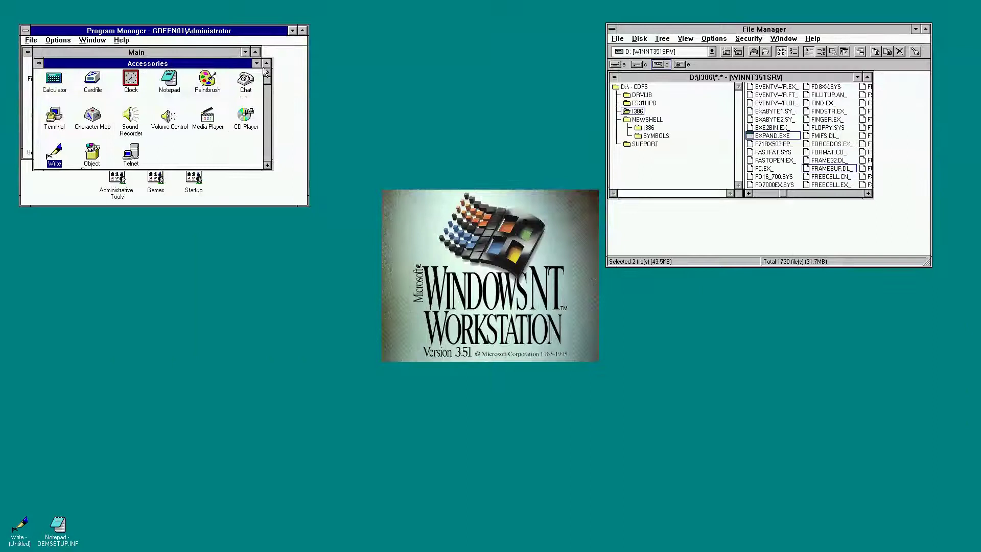
click(256, 63)
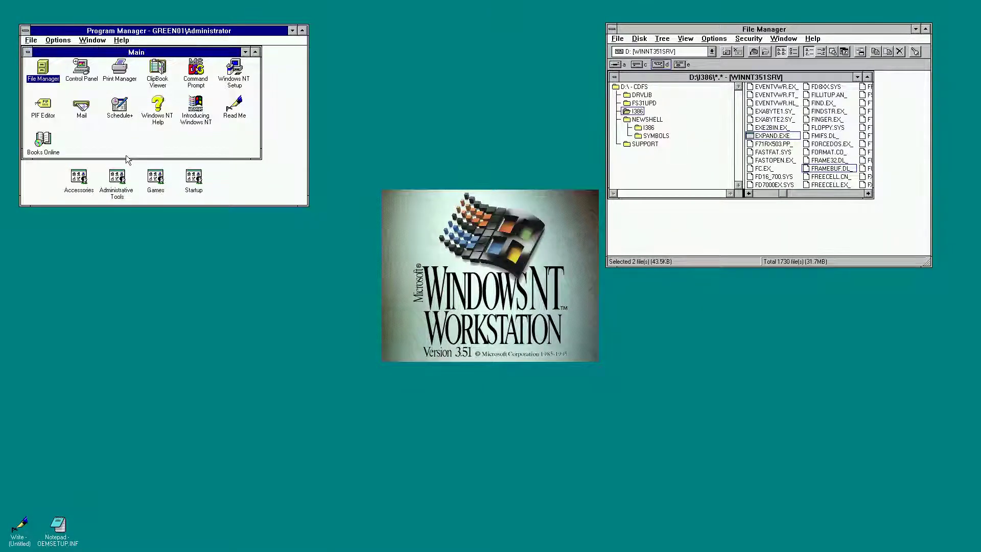
double_click(155, 177)
double_click(78, 102)
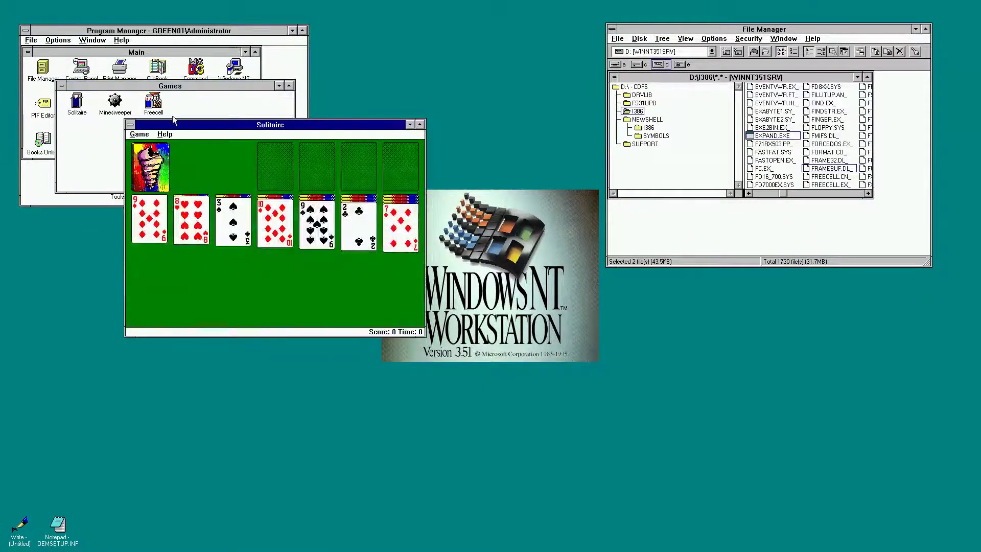
drag(249, 123, 140, 237)
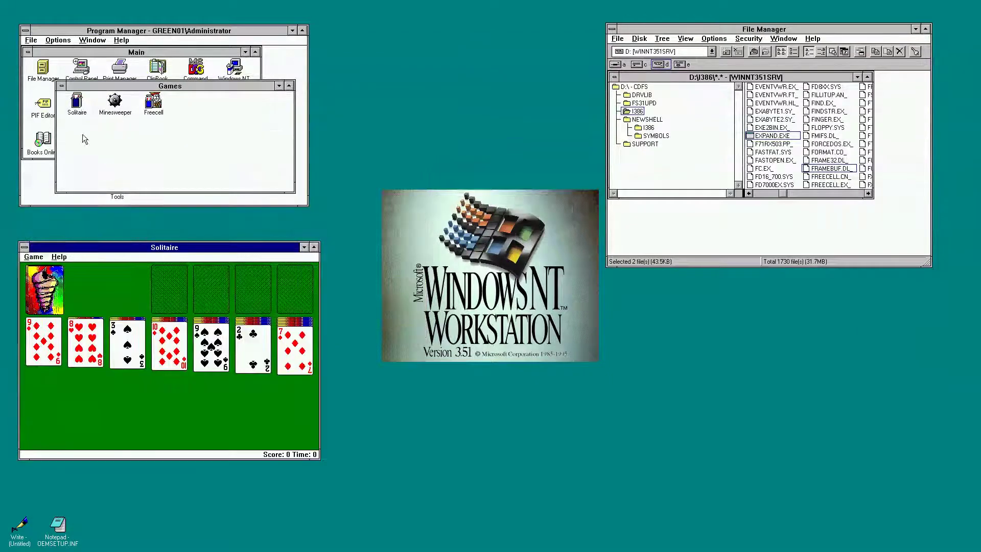
click(79, 105)
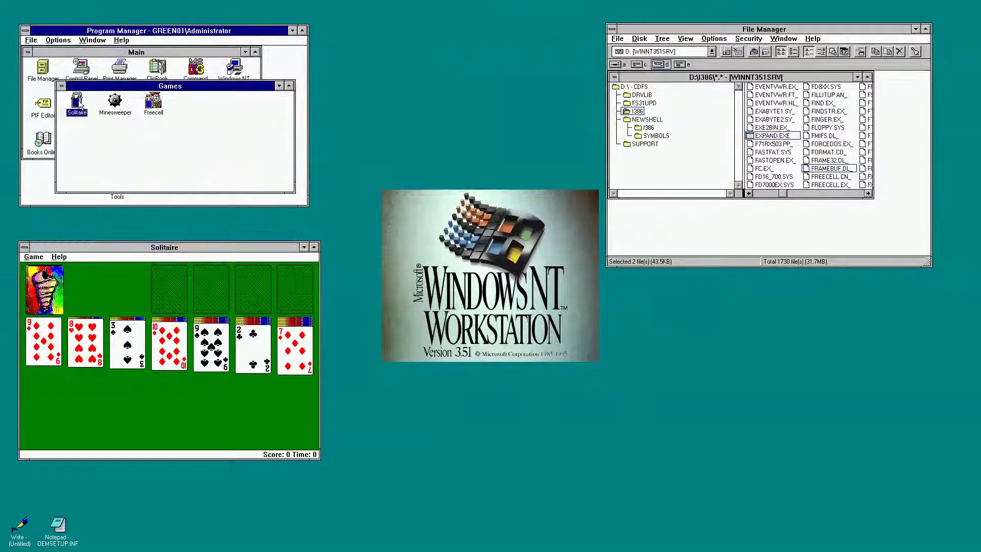
double_click(78, 104)
drag(352, 138, 550, 266)
double_click(77, 103)
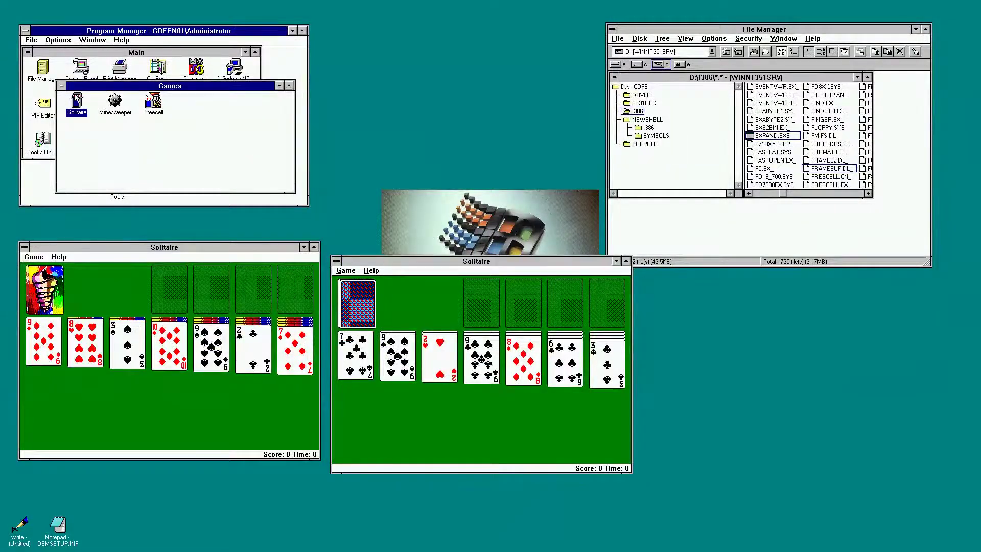
drag(354, 145, 855, 262)
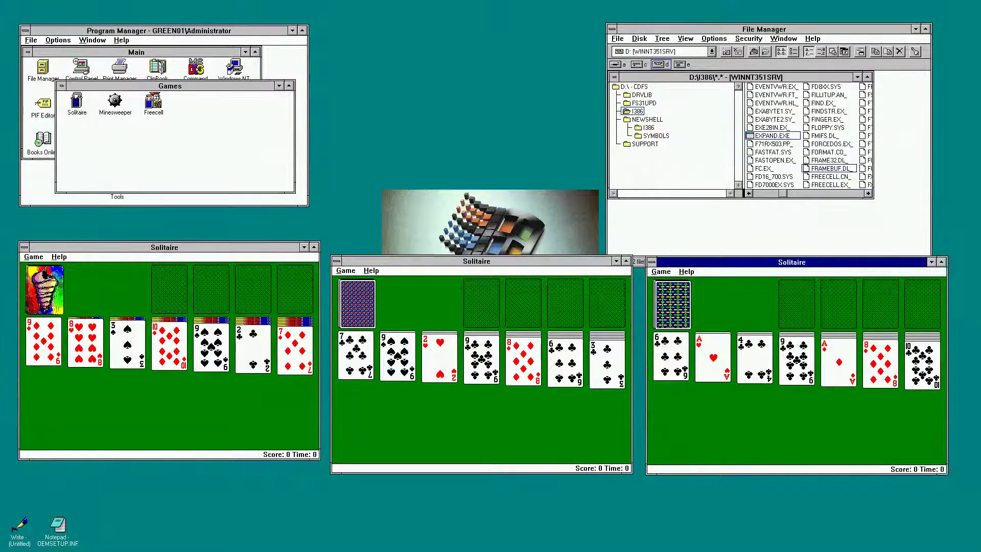
click(655, 271)
click(667, 329)
click(346, 271)
click(357, 327)
double_click(24, 248)
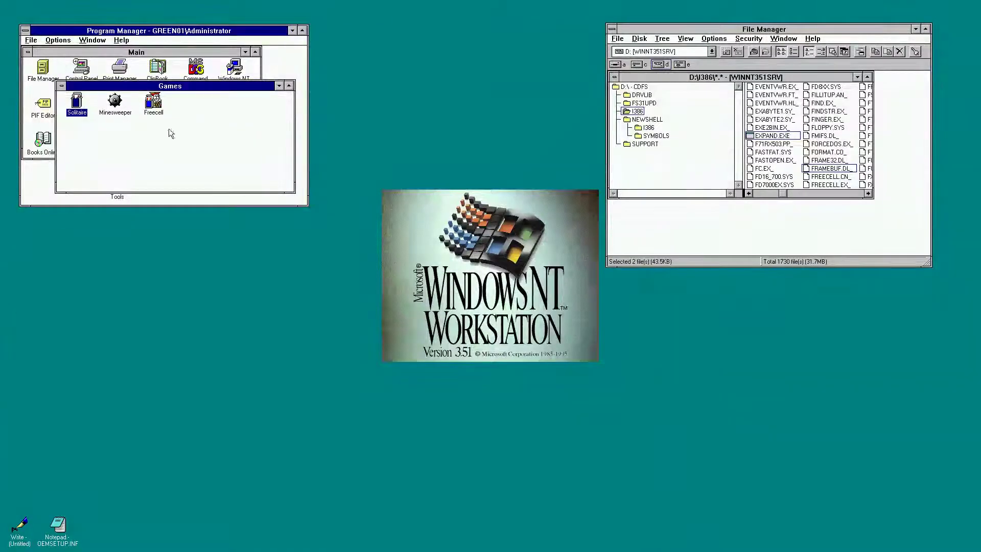
Step: Collapse the Games group and bring the File Manager window to the front
click(279, 86)
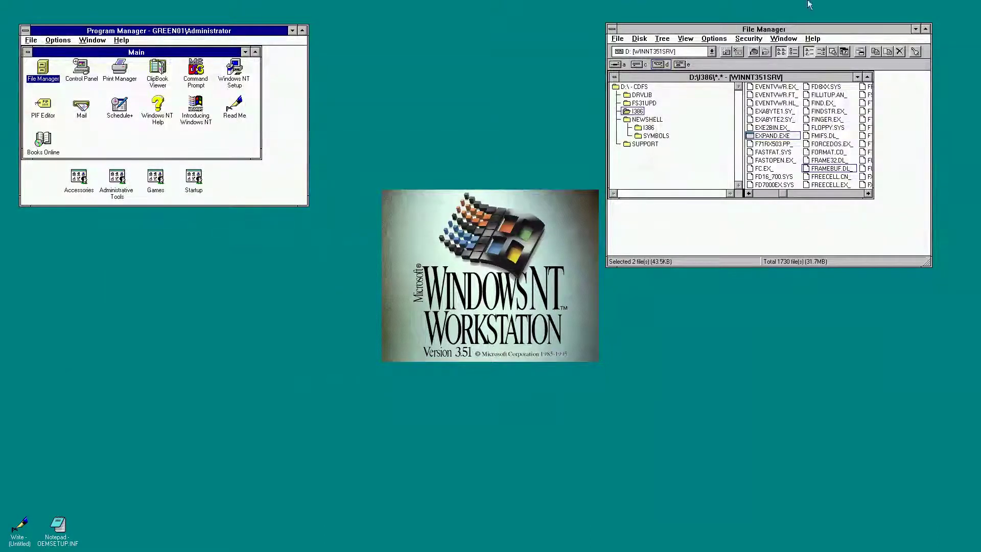
click(619, 26)
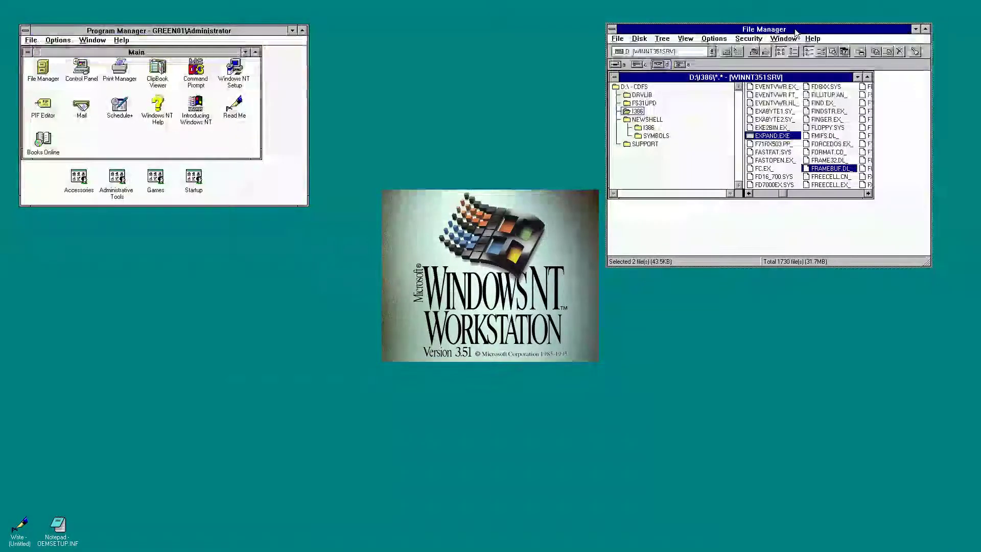
Step: Close the File Manager window showing D:\I386 via its control-menu box
double_click(612, 30)
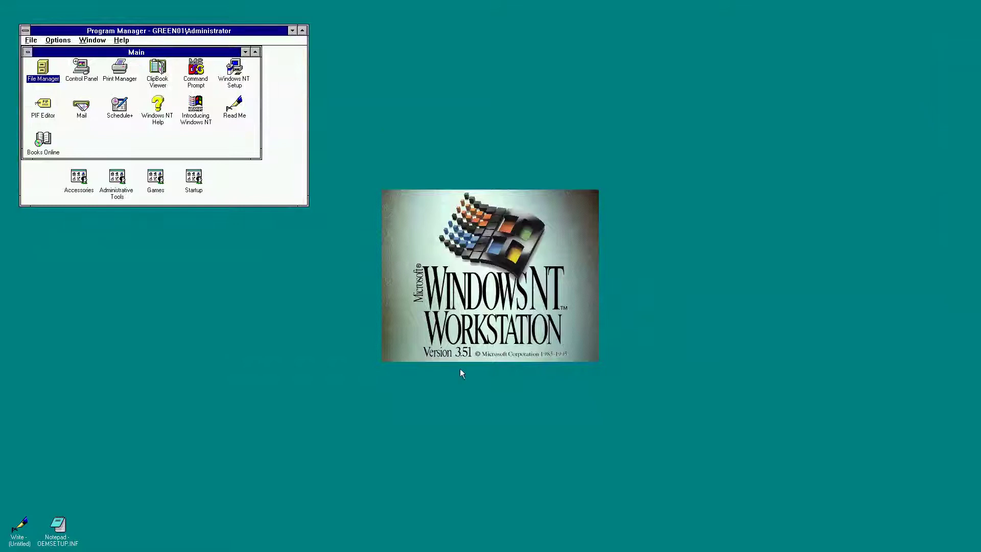